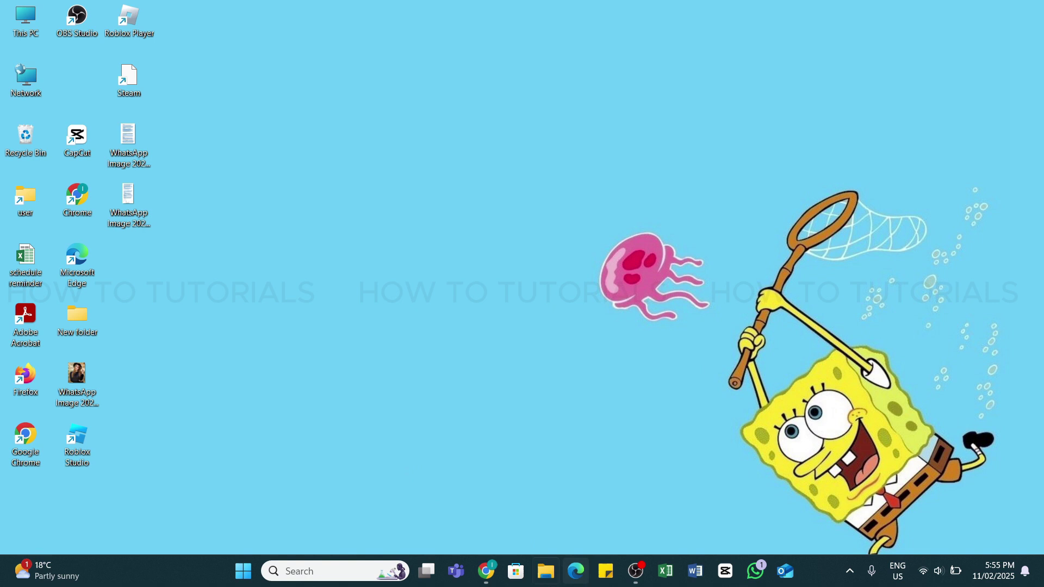
# Load the Discord website in the restored Chrome window
pyautogui.click(477, 570)
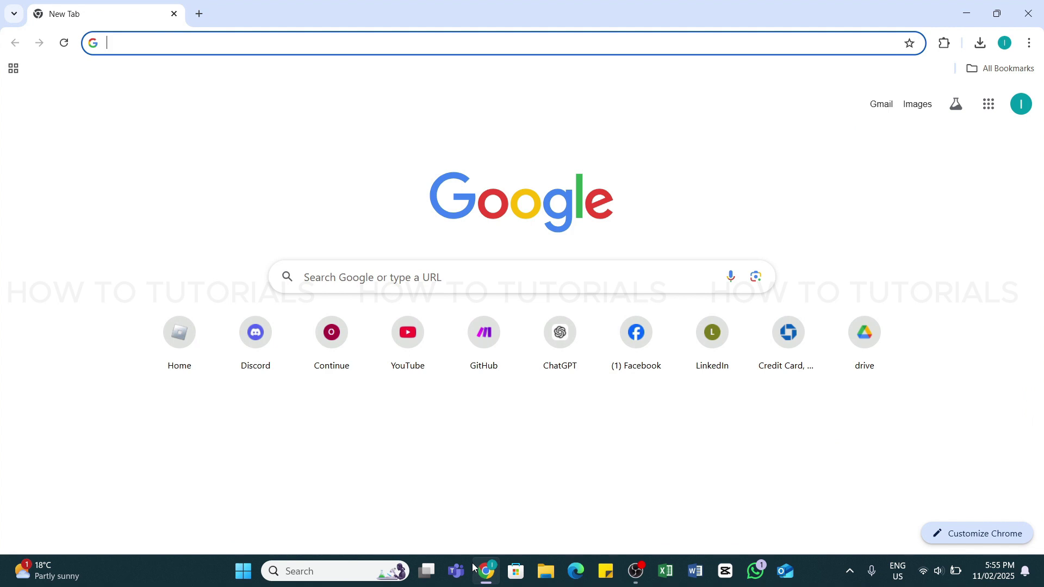
pyautogui.write('d')
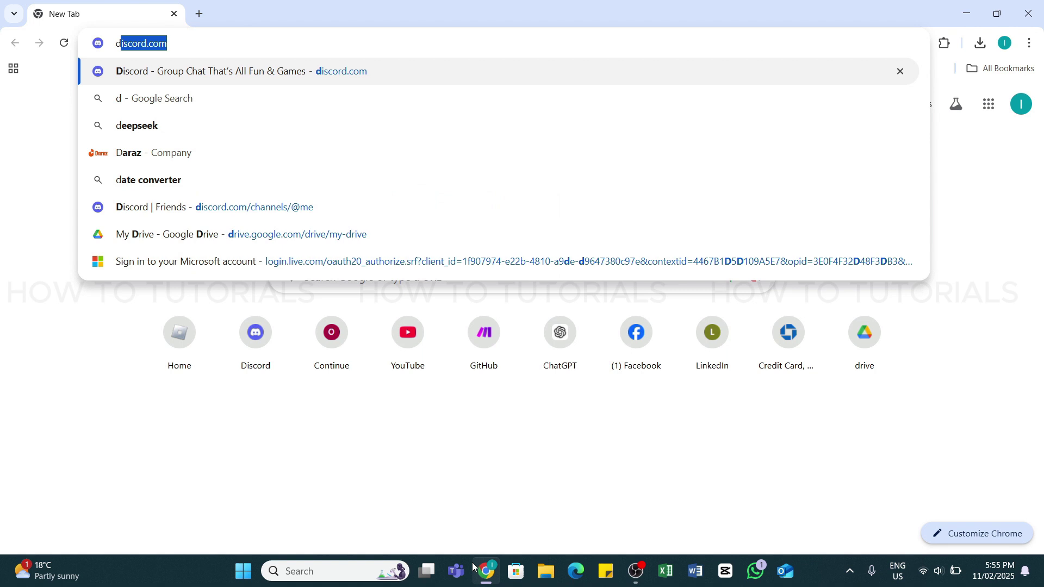
pyautogui.write('iscord.com')
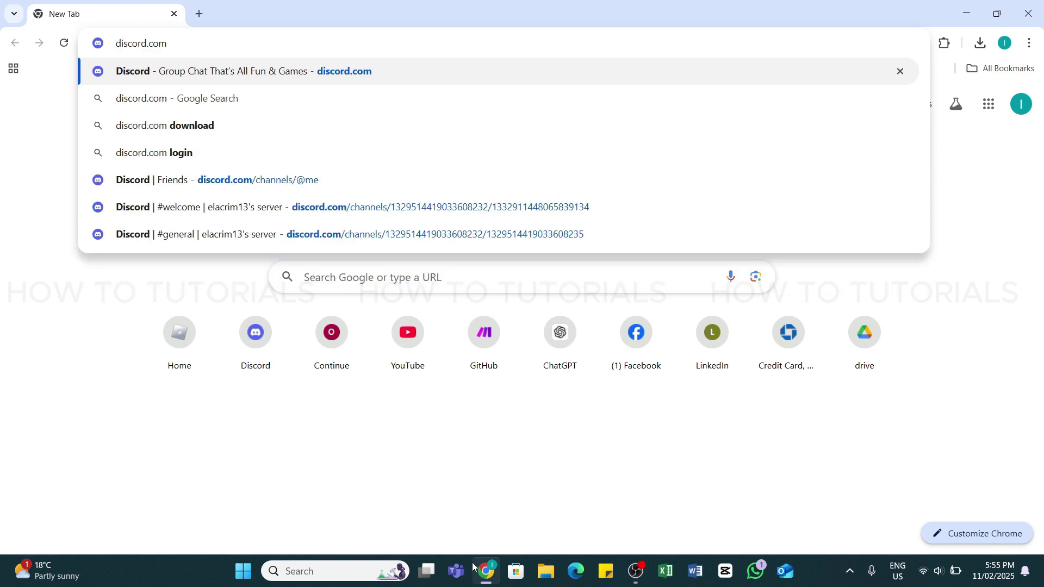
pyautogui.press('Return')
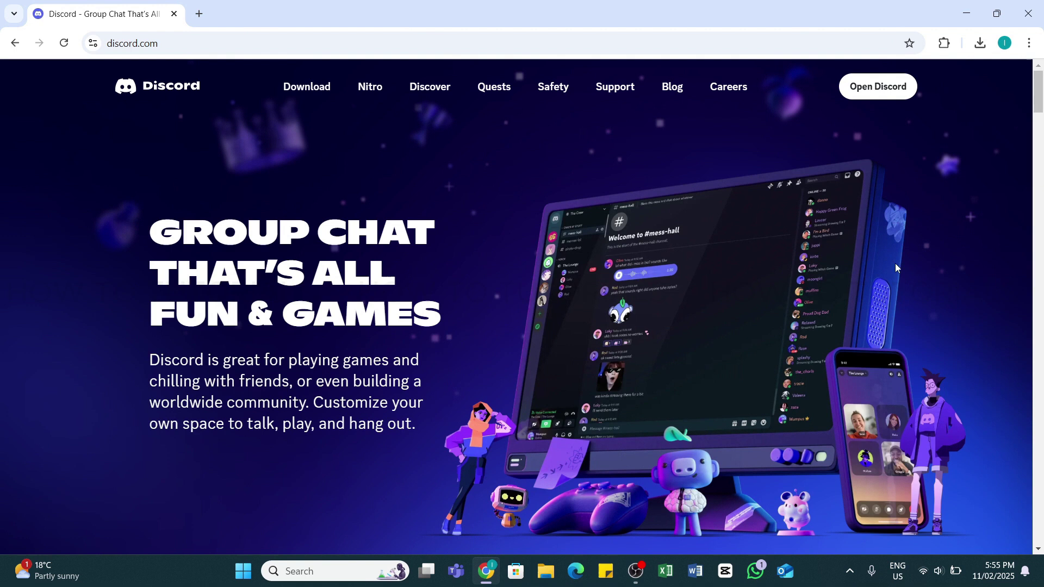
# Launch the Discord web app from the homepage
pyautogui.click(870, 96)
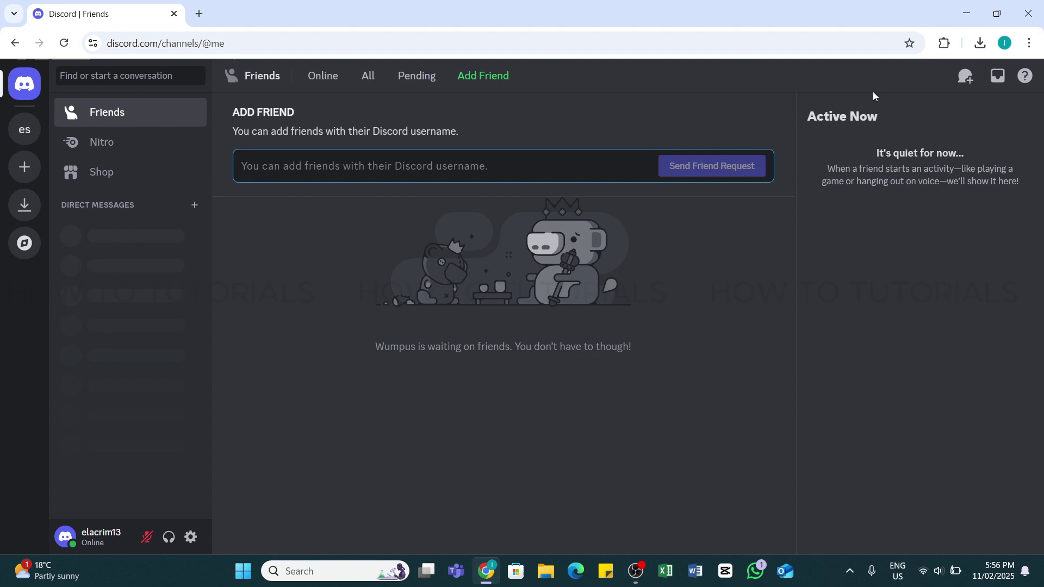
# Go to the My Account page of Discord's user settings
pyautogui.click(189, 538)
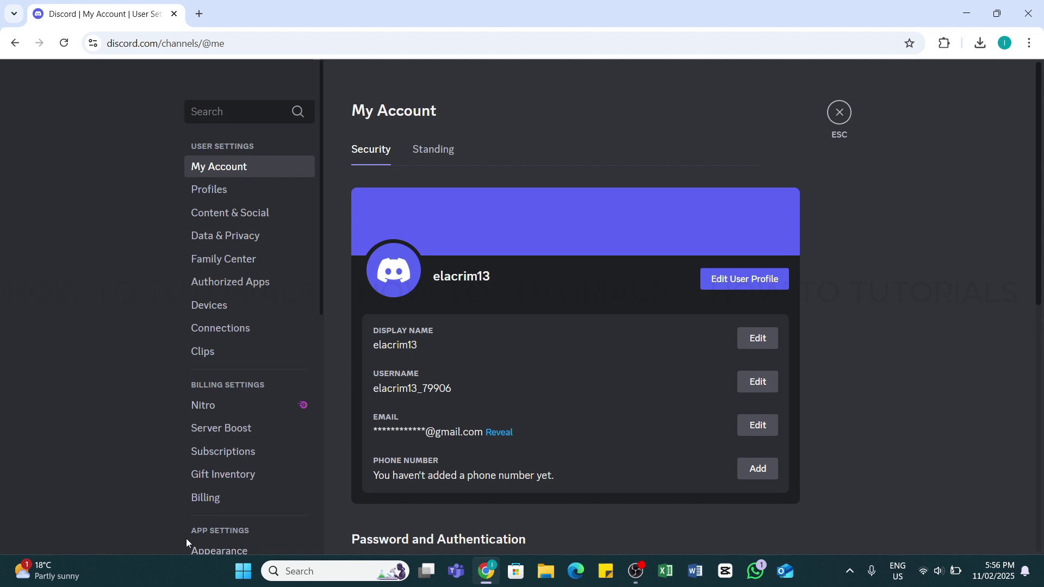
pyautogui.click(231, 171)
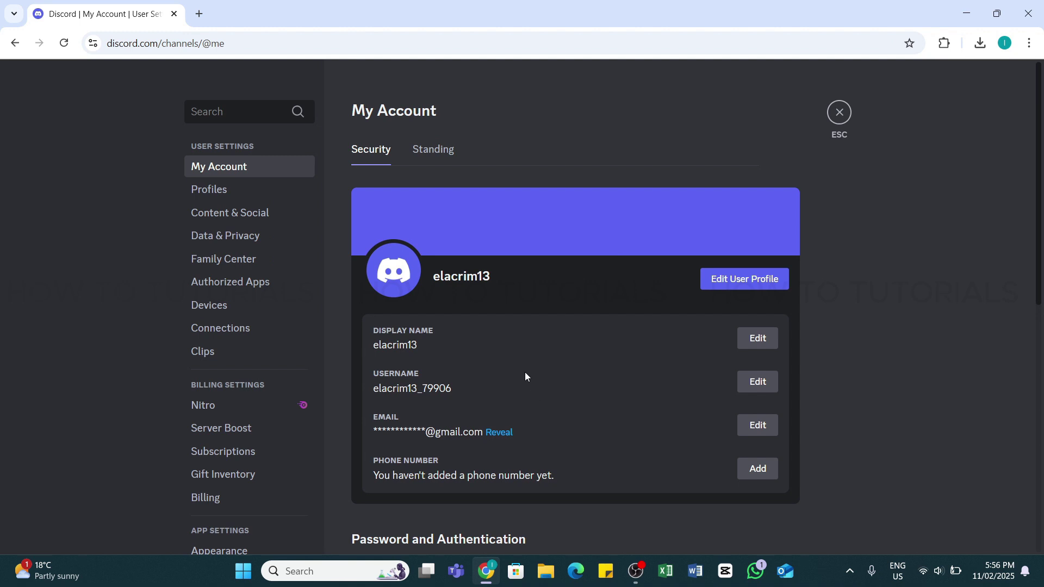
pyautogui.scroll(-2, 525, 376)
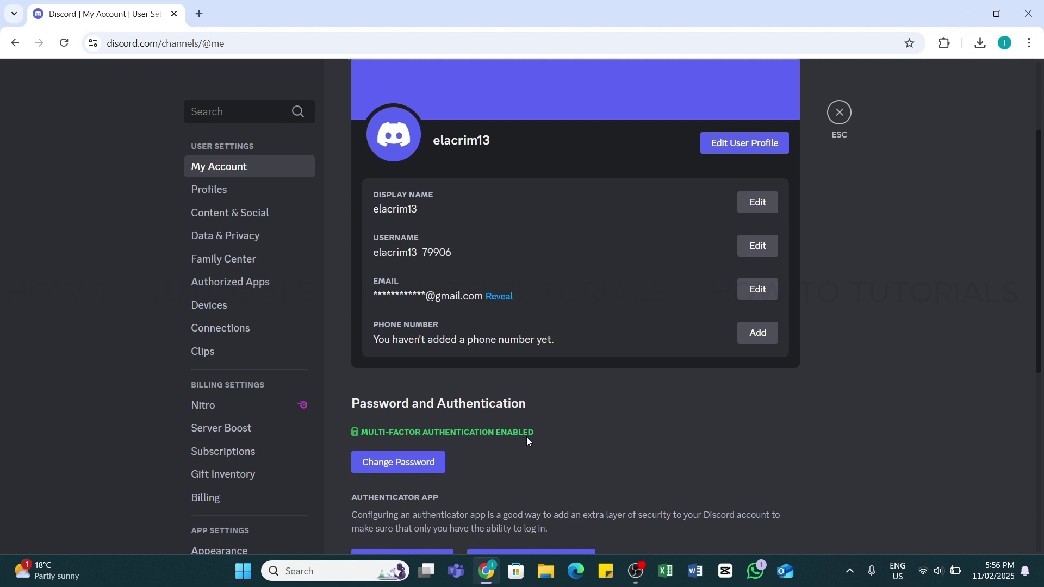
pyautogui.scroll(-1, 527, 438)
pyautogui.scroll(-3, 527, 438)
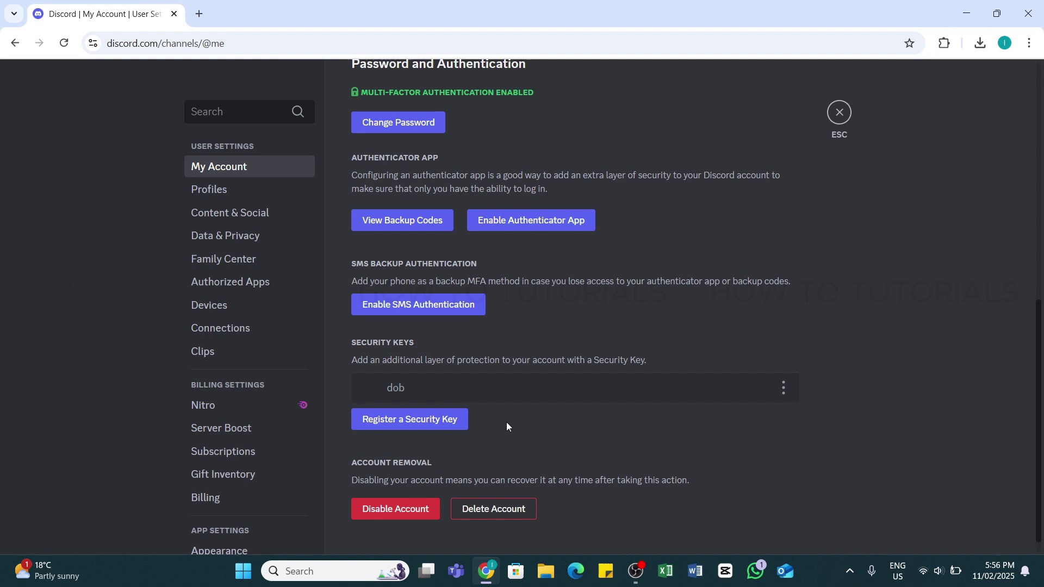
# Choose Delete on the 'dob' security key, bringing up the MFA prompt
pyautogui.click(783, 394)
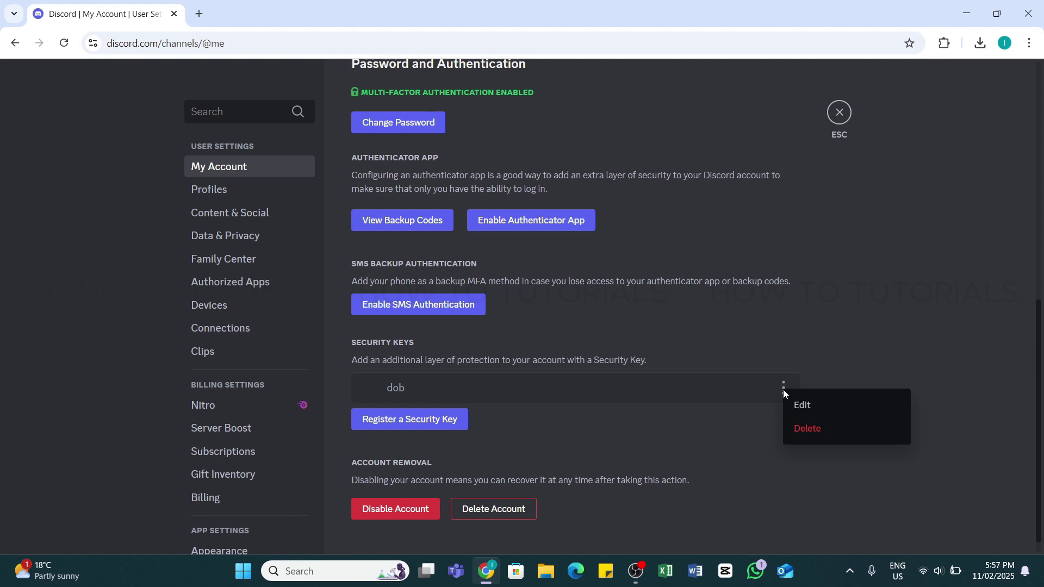
pyautogui.click(819, 438)
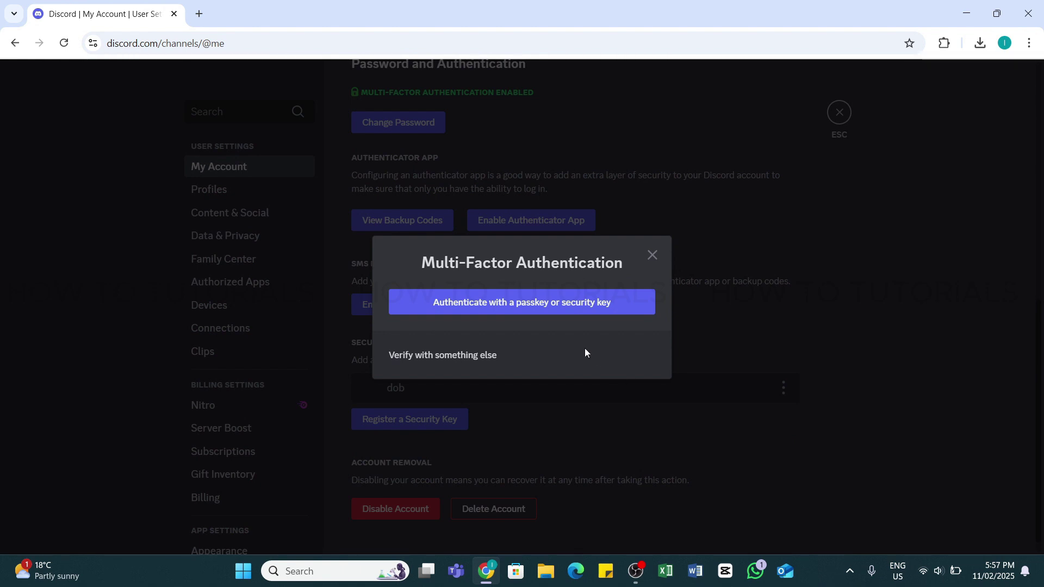
# Verify with a passkey so the 'dob' security key is removed
pyautogui.click(498, 310)
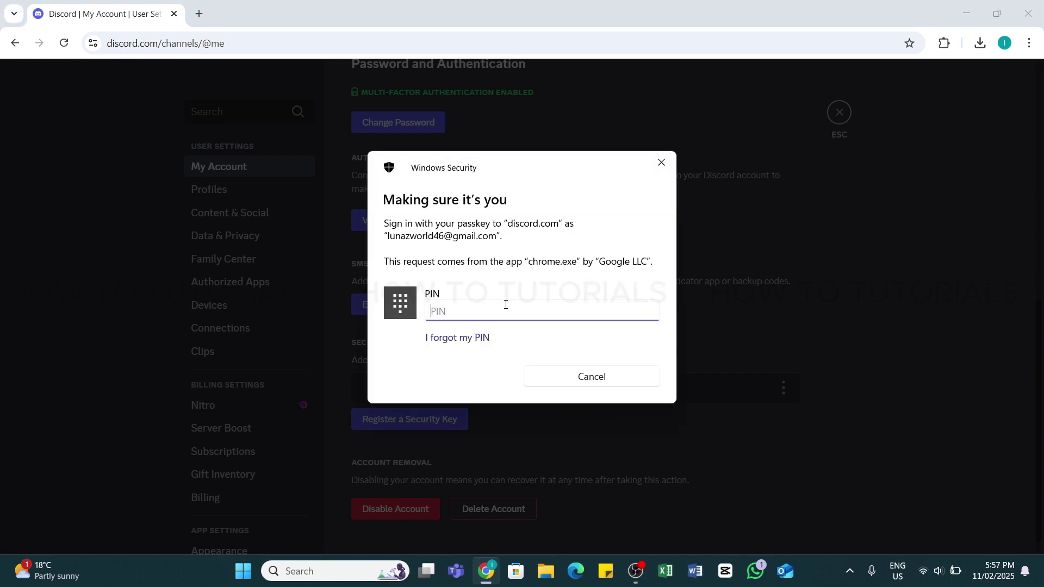
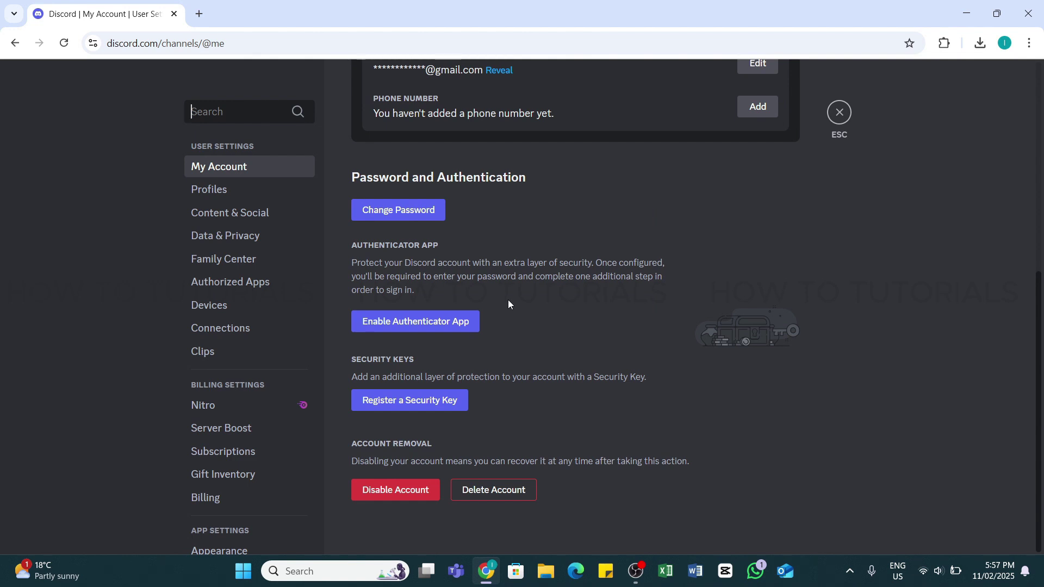
pyautogui.scroll(4, 515, 318)
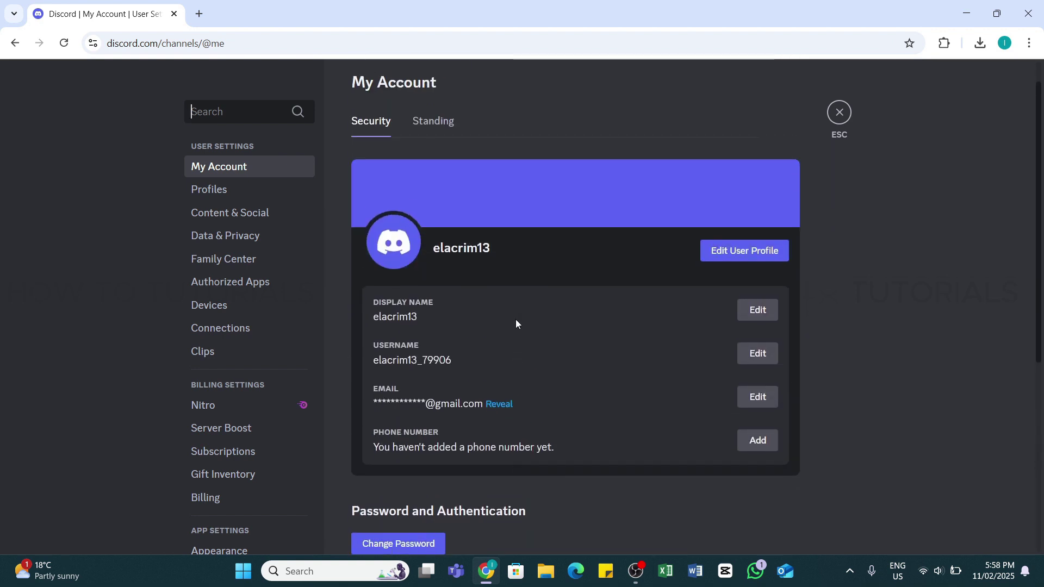
pyautogui.scroll(-1, 506, 375)
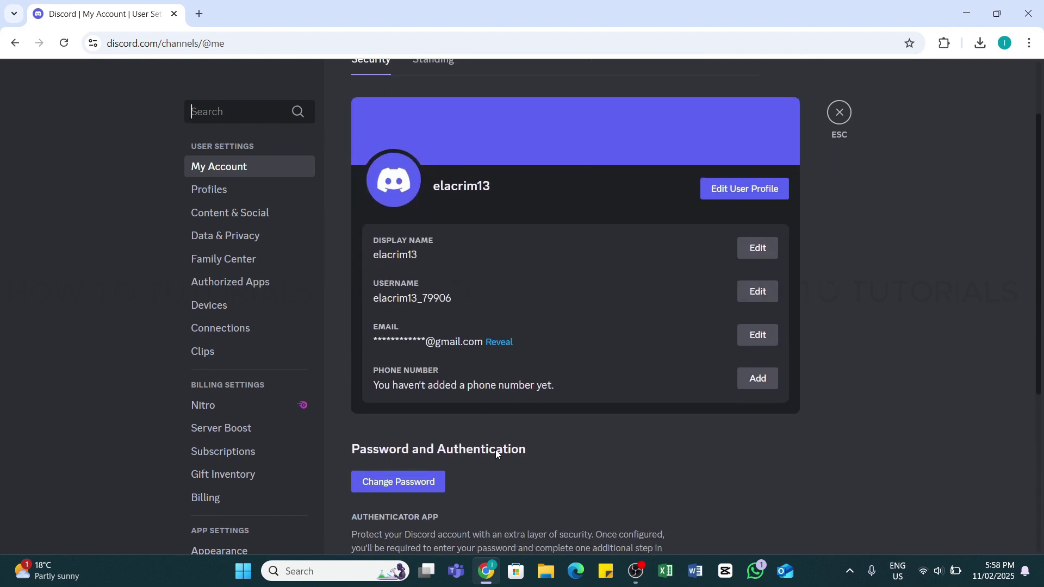